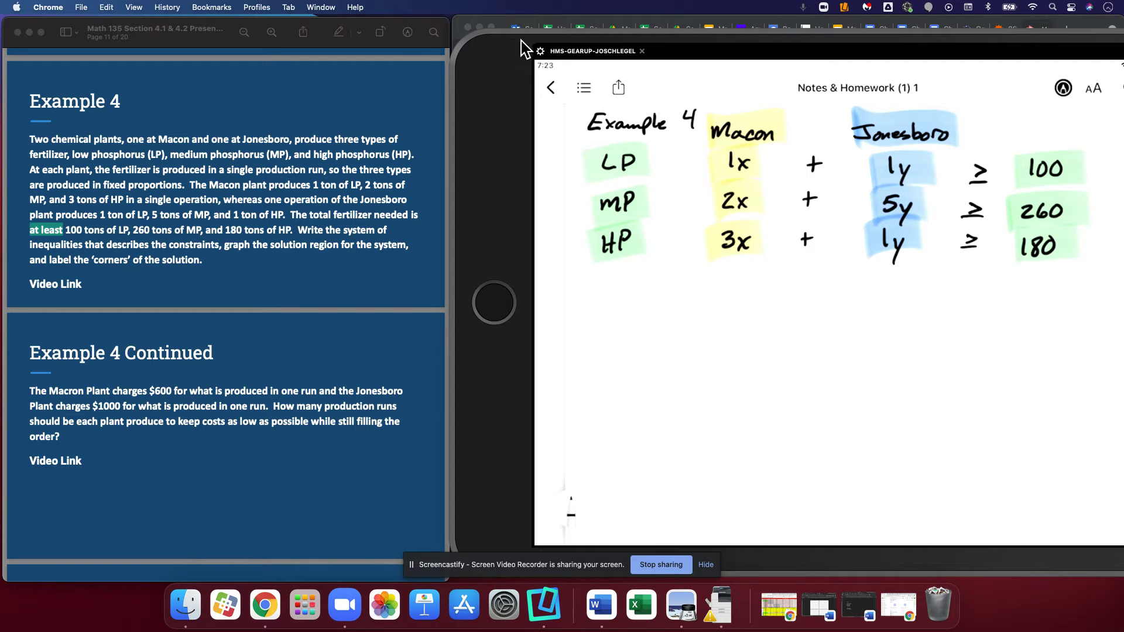
Move the mirrored iPad window aside and return to GeoGebra, cancelling an image export preview
left_click_drag(553, 40, 538, 473)
mouse_move(858, 251)
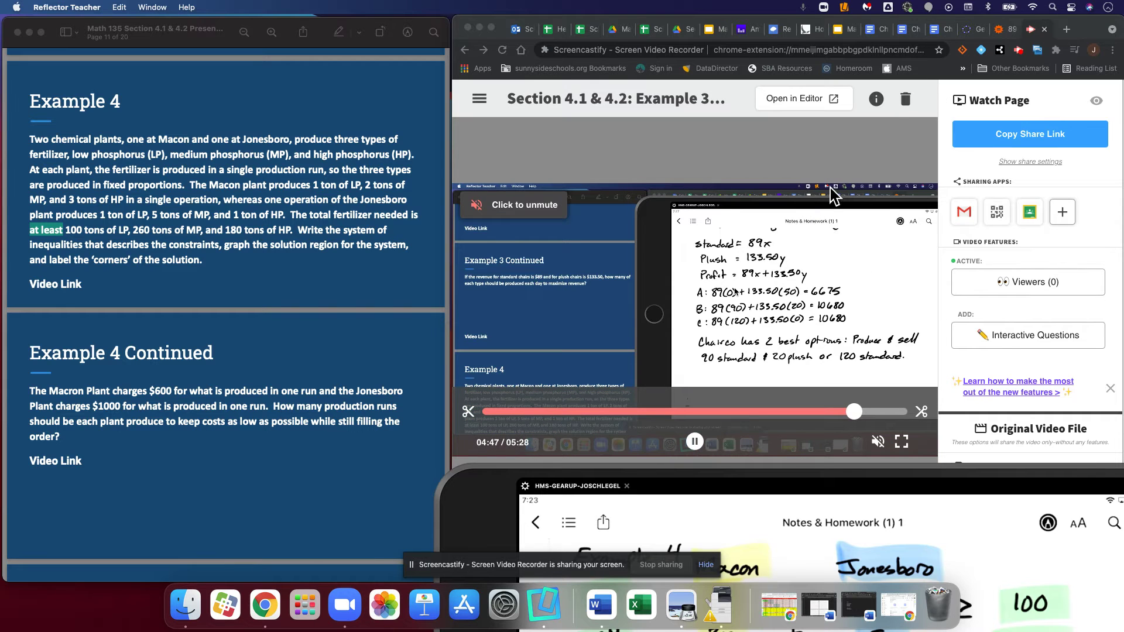
left_click(968, 28)
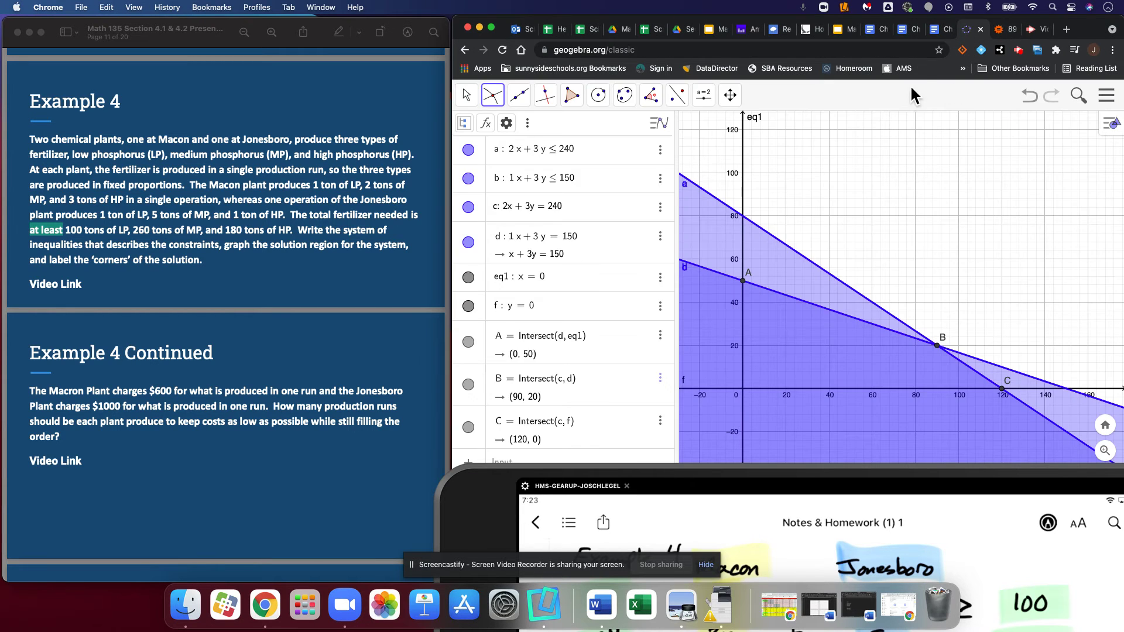
left_click(1107, 94)
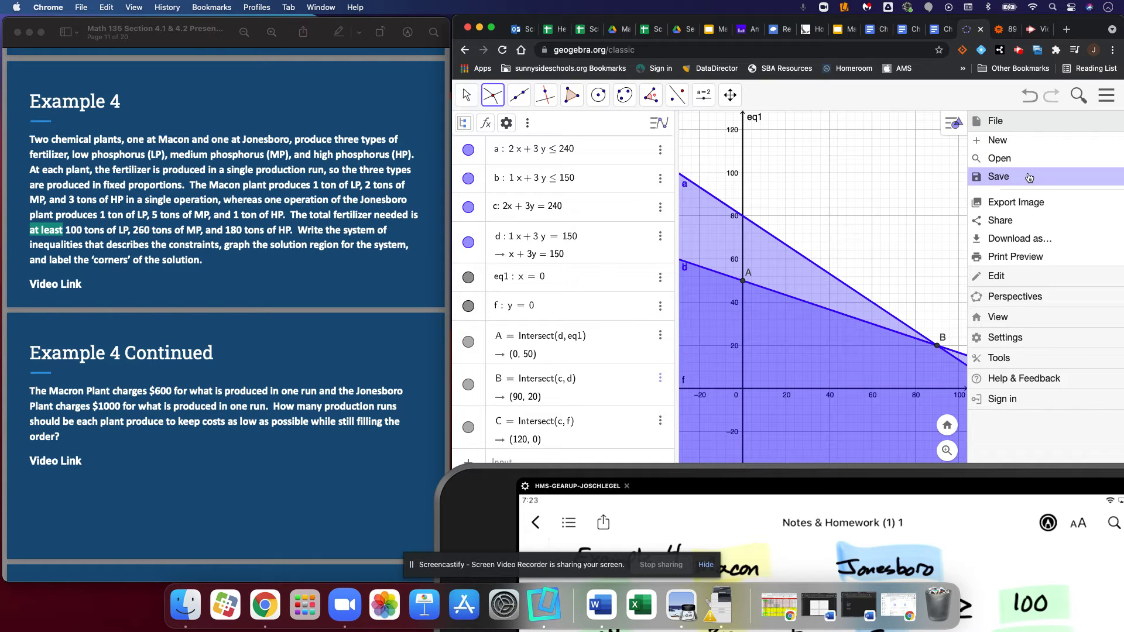
left_click(1013, 203)
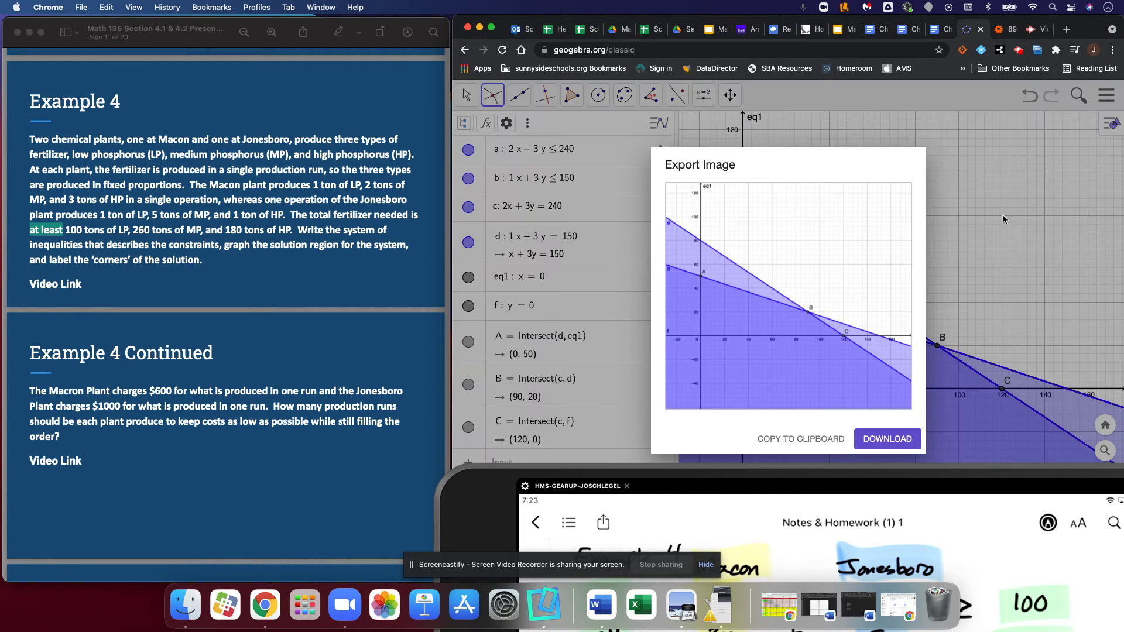
left_click(991, 279)
Start a new blank graph, discarding the Example 3 graph without saving
left_click(1106, 95)
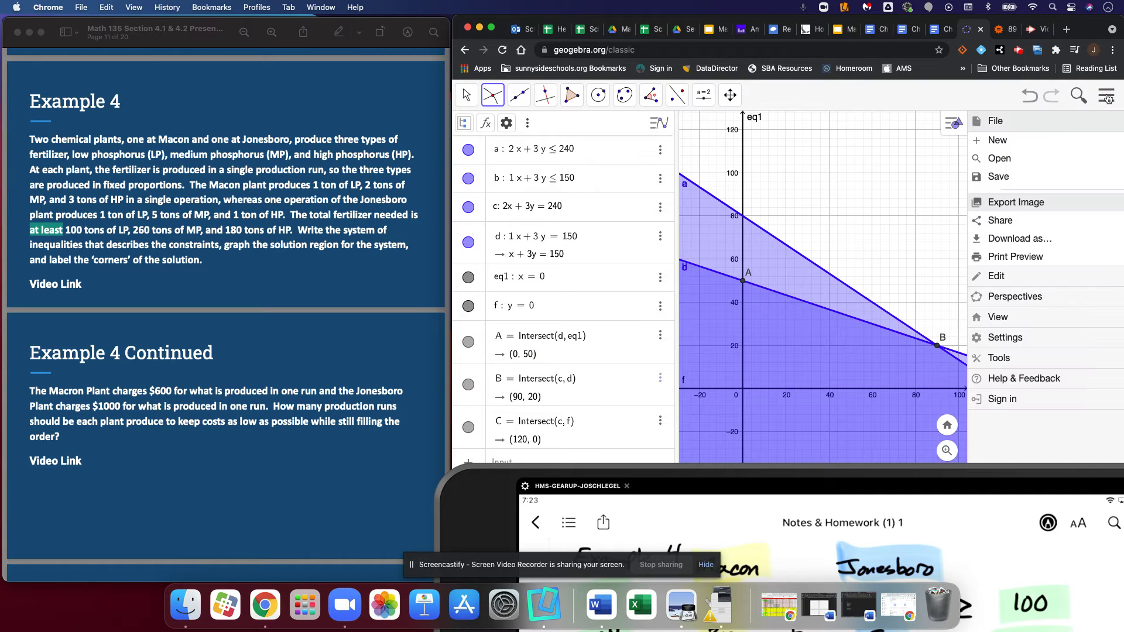
left_click(1042, 143)
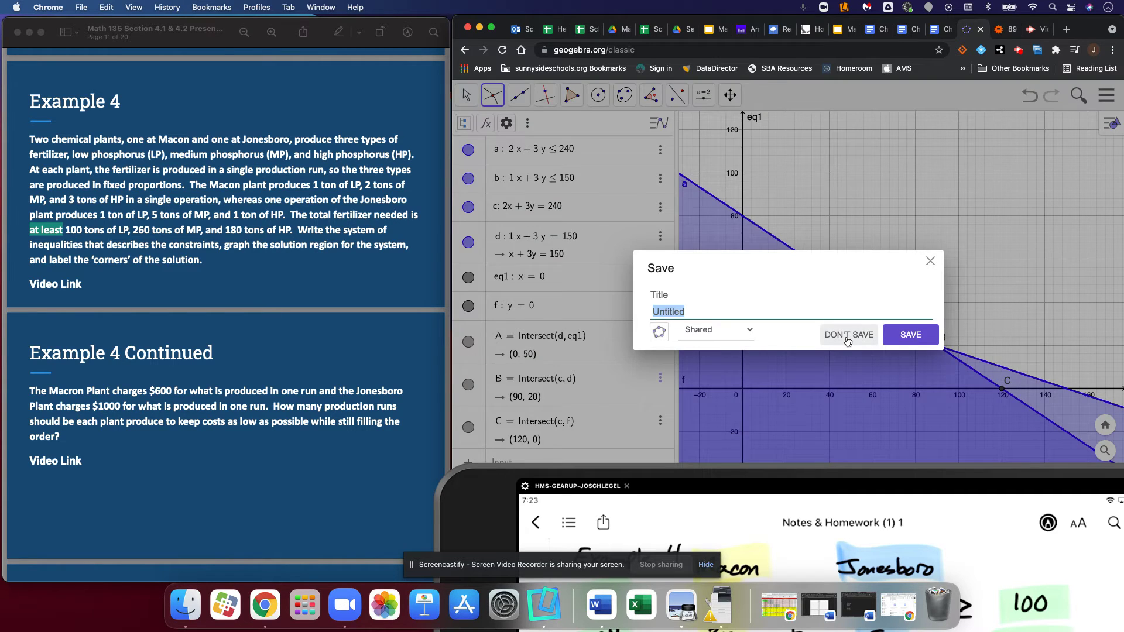
left_click(847, 341)
left_click(831, 352)
left_click(797, 366)
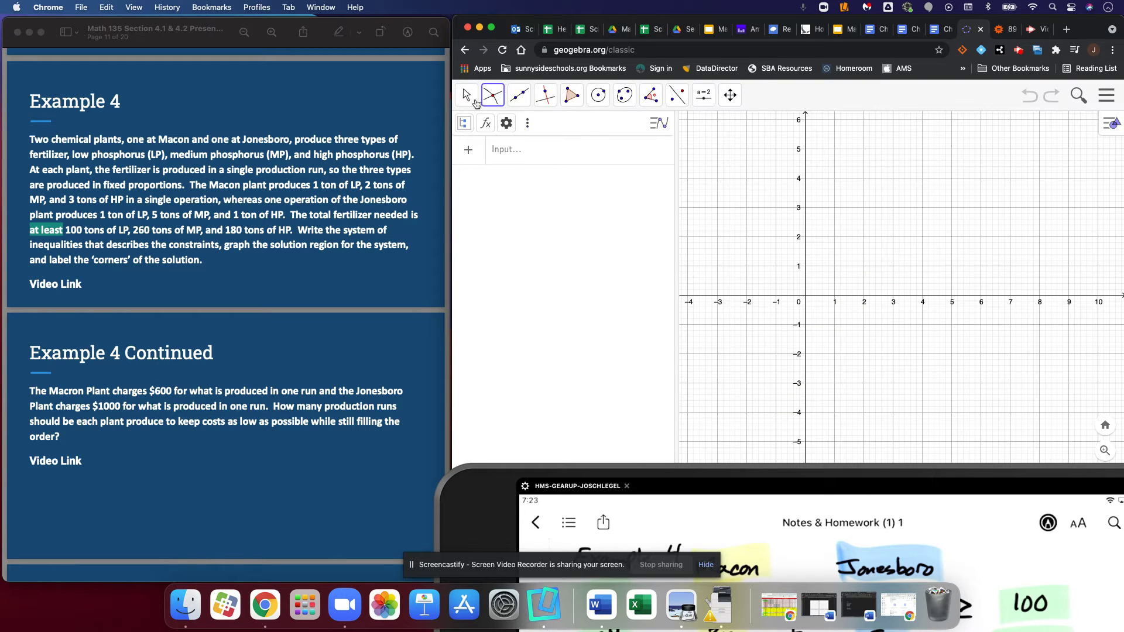
left_click(468, 97)
Enter the inequalities 1x+1y>=100, 2x+5y>=260 and 3x+1y>=180 as separate objects
left_click_drag(873, 265, 790, 416)
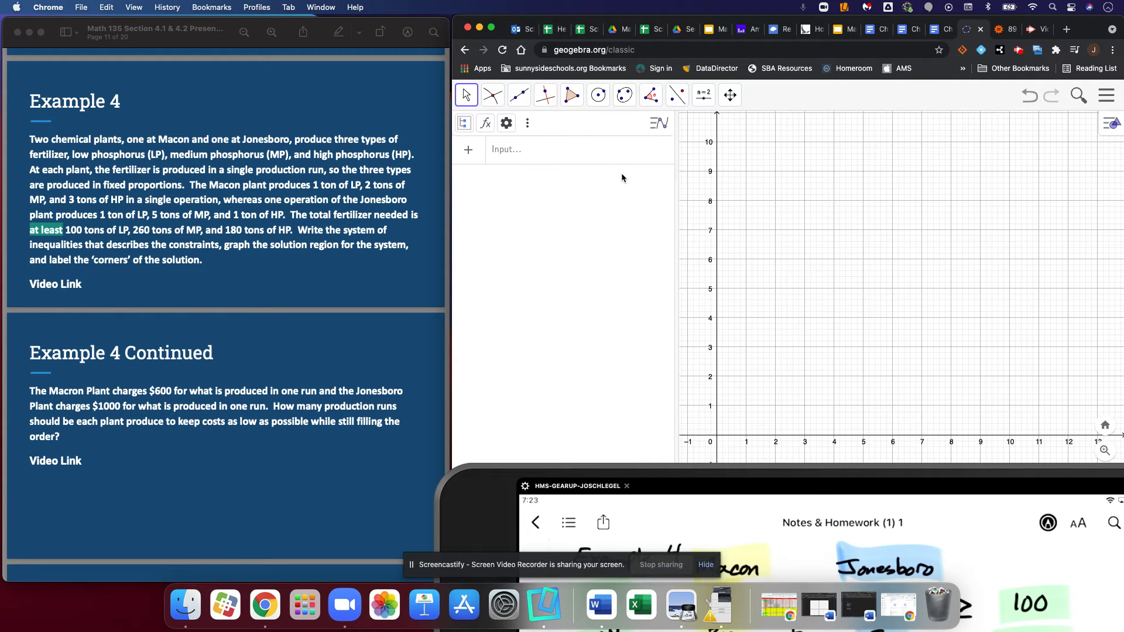
left_click(569, 155)
type("1x")
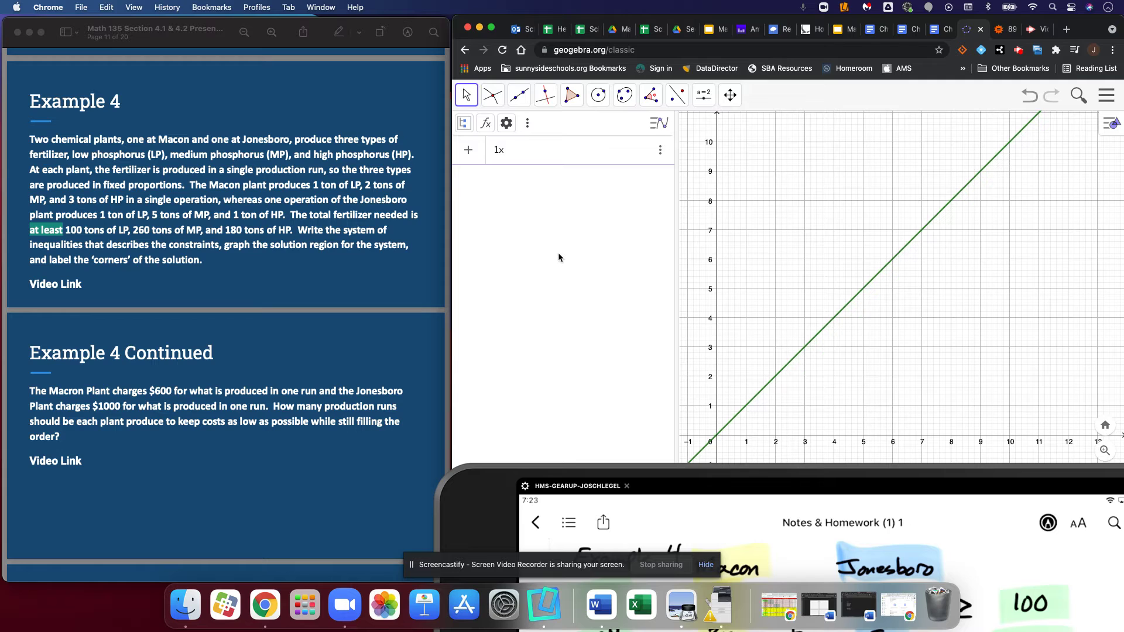
type("+1y")
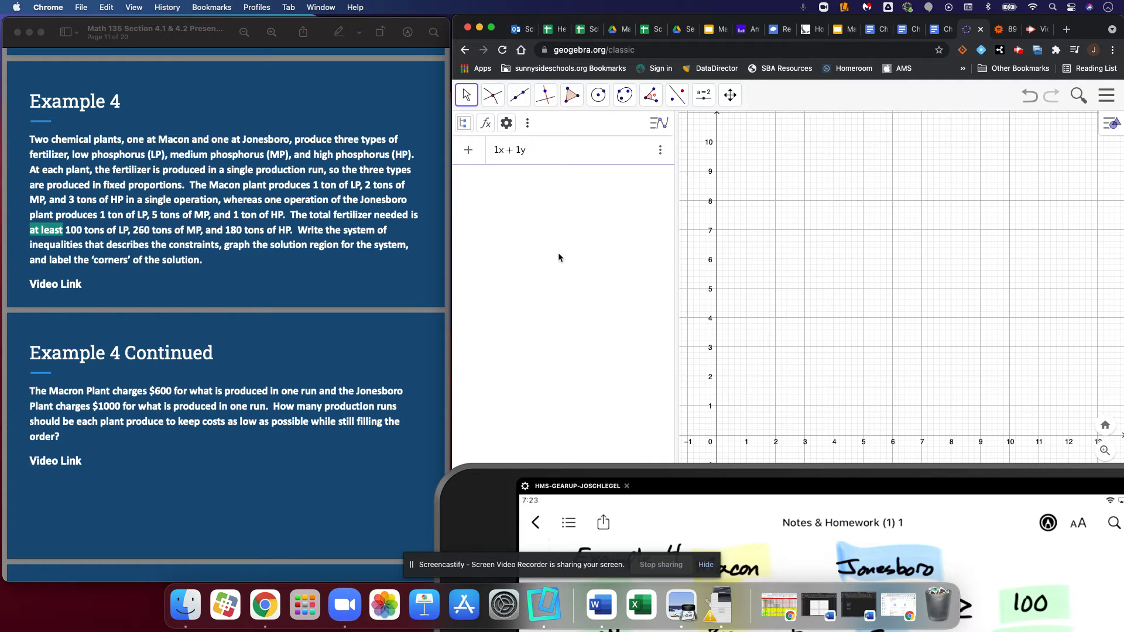
type(">=")
type("100")
key("Return")
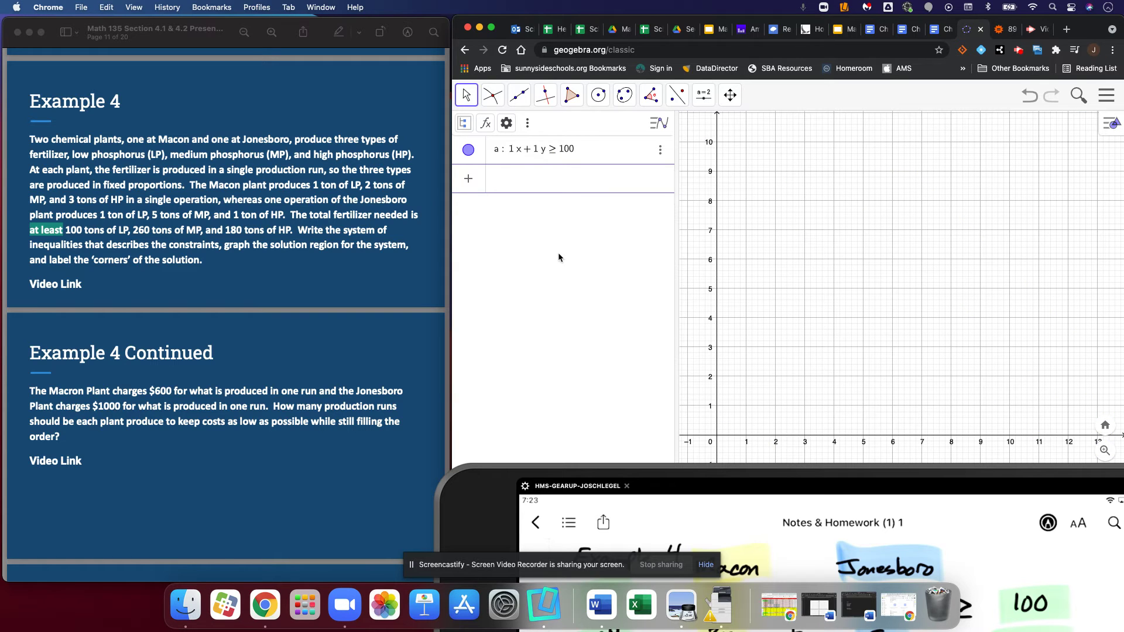
type("2x")
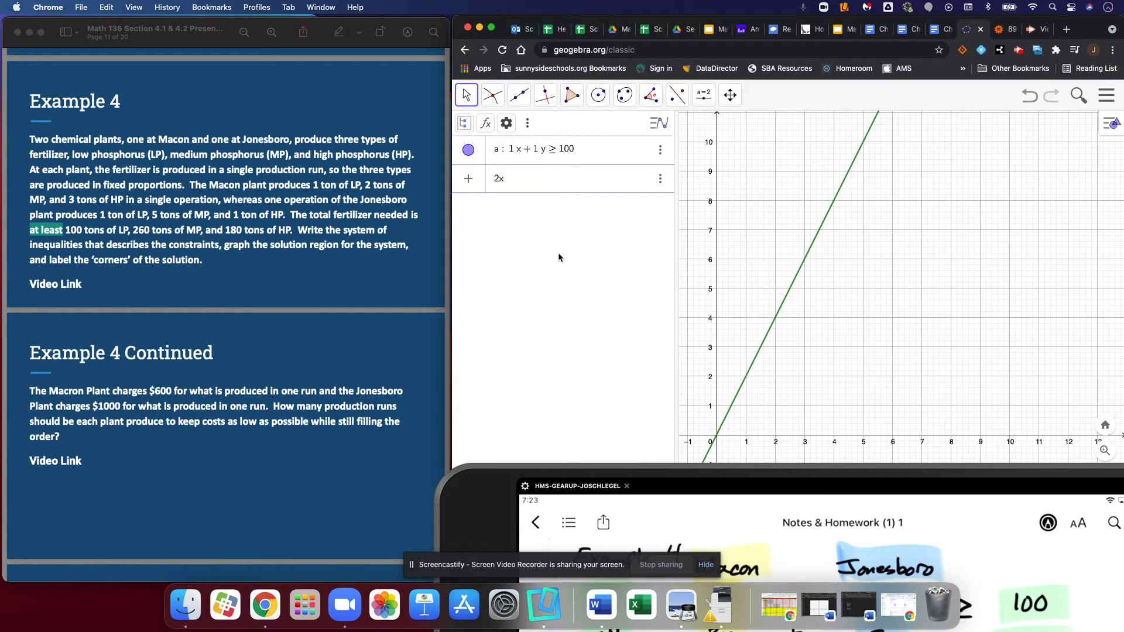
type("+5y>")
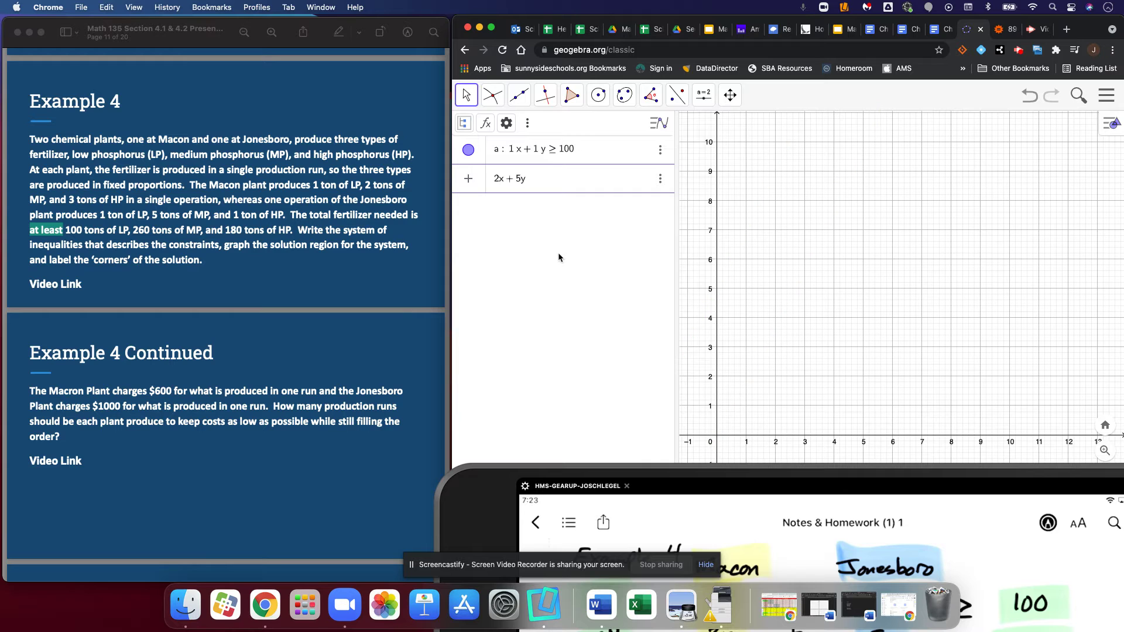
type("=2")
type("60")
key("Return")
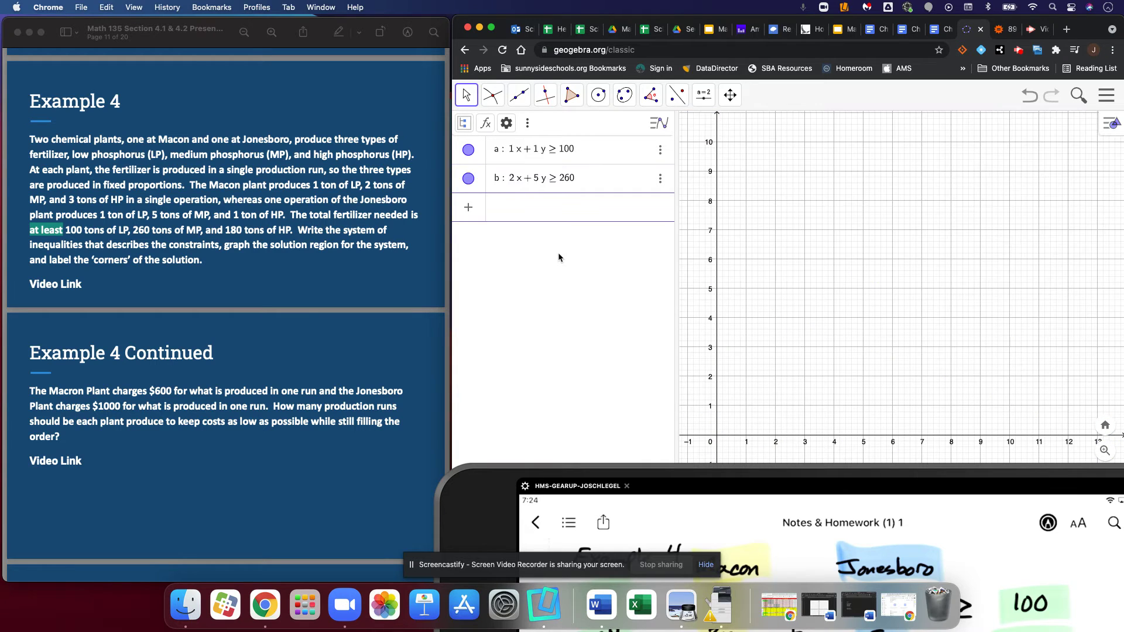
type("3x")
type("+")
type("1y")
type(">=")
type("180")
key("Return")
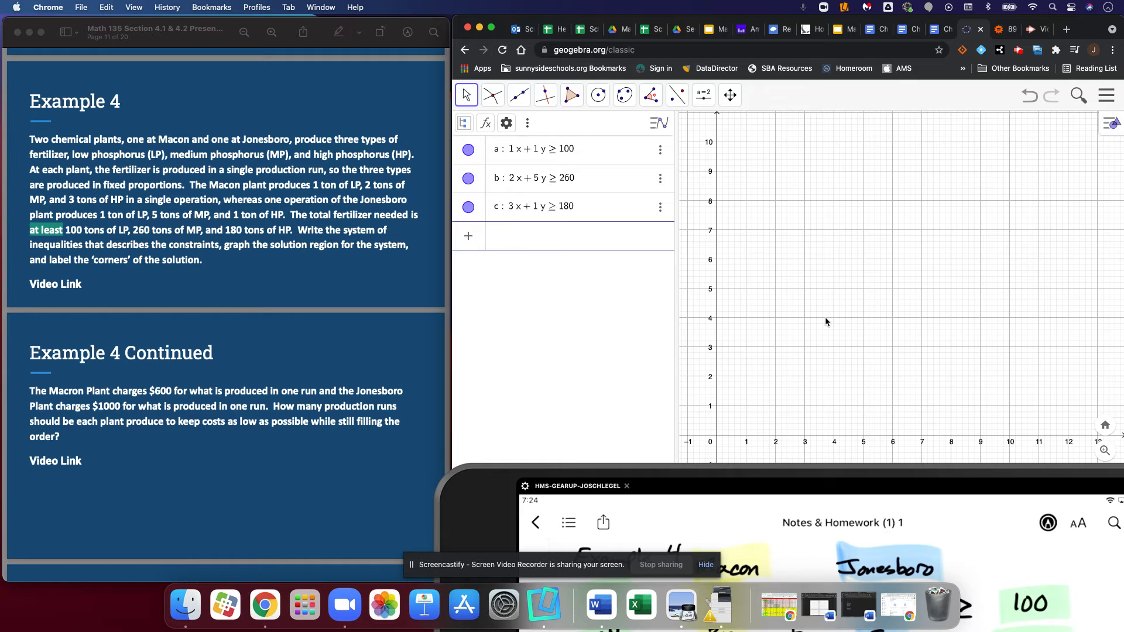
scroll(825, 319, "down", 10)
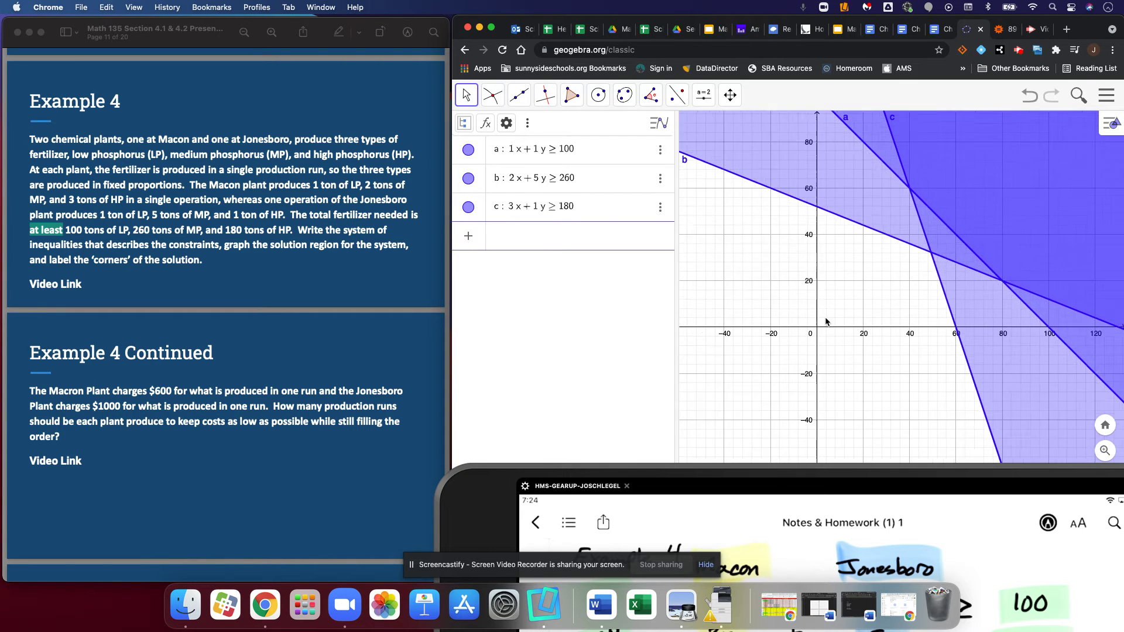
Zoom out and pan so the boundary crossings near (40, 60) and (80, 20) are visible
scroll(825, 321, "down", 5)
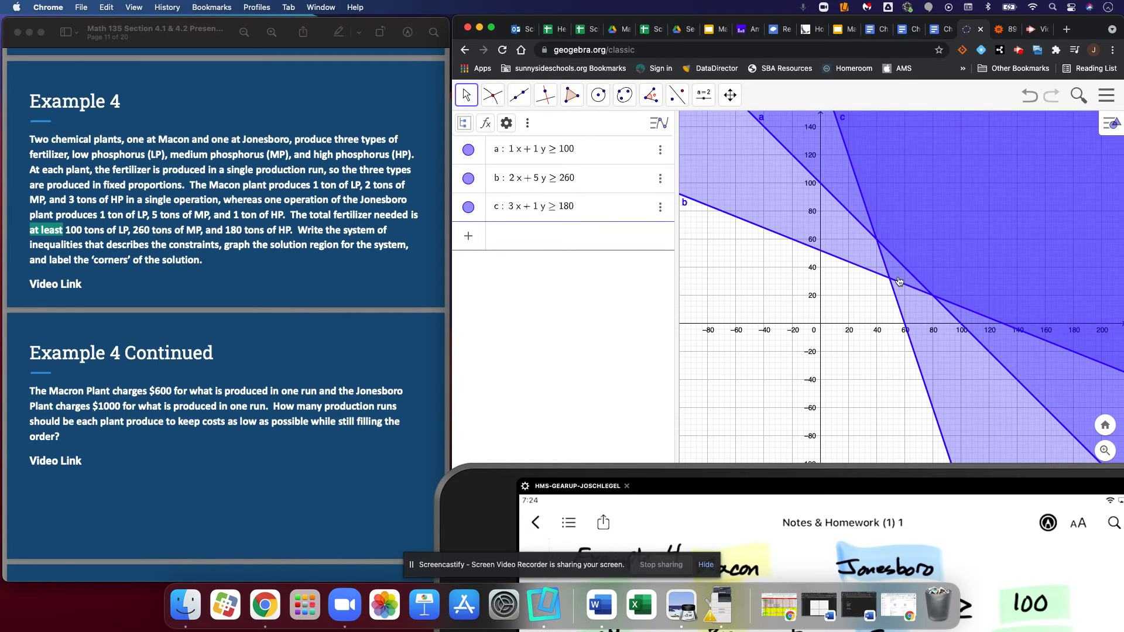
scroll(899, 282, "down", 2)
scroll(868, 307, "down", 2)
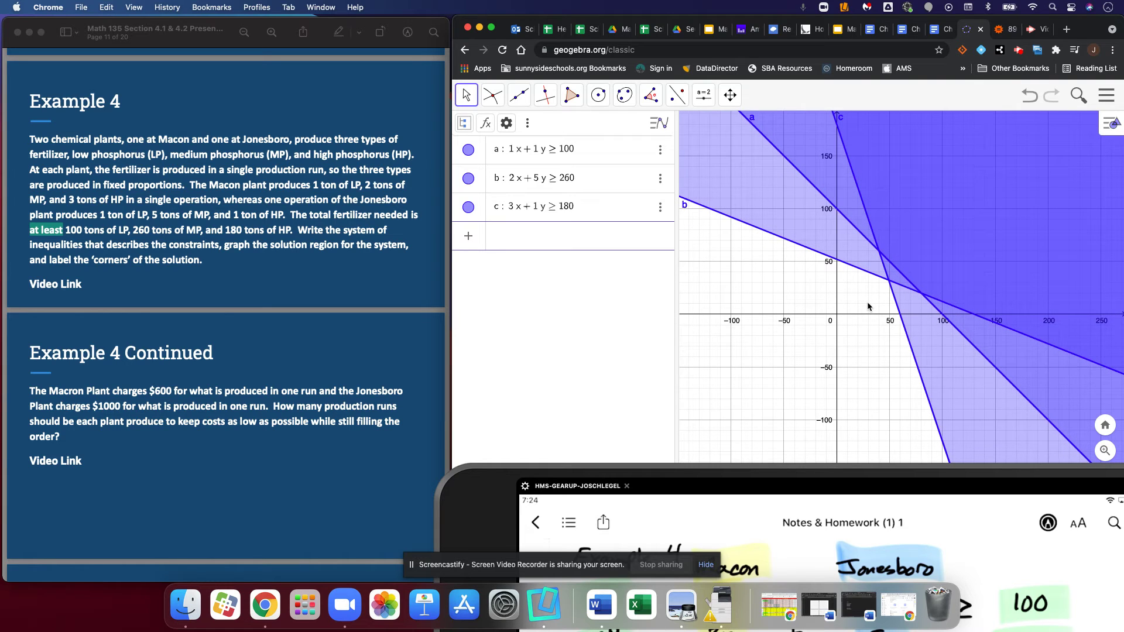
left_click_drag(844, 300, 782, 353)
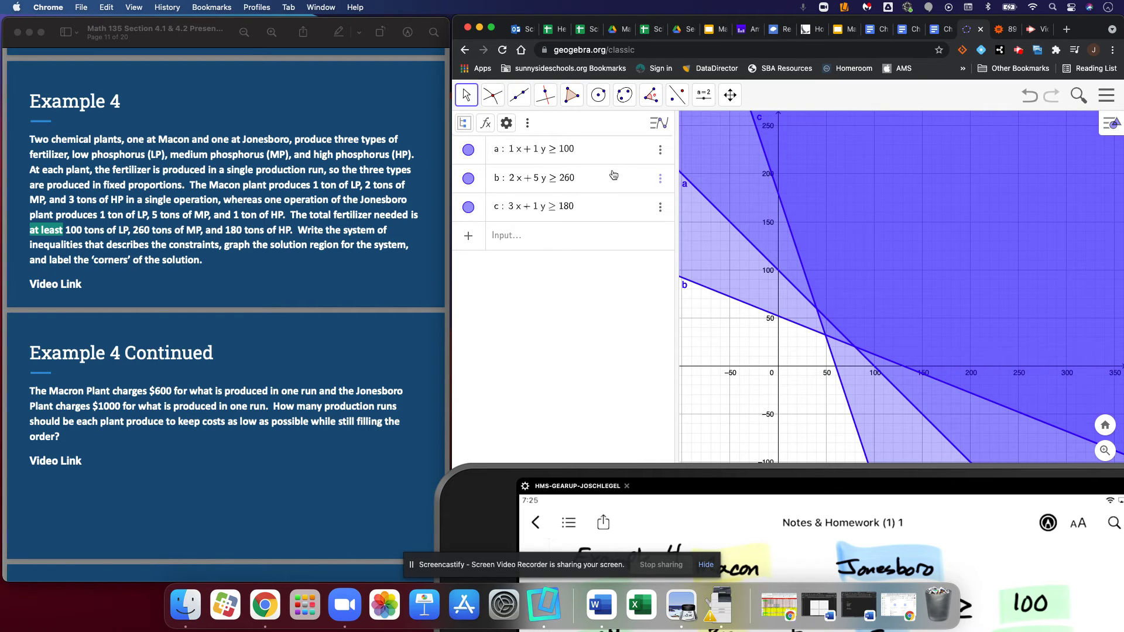
Duplicate each of the three inequality rows
left_click(660, 151)
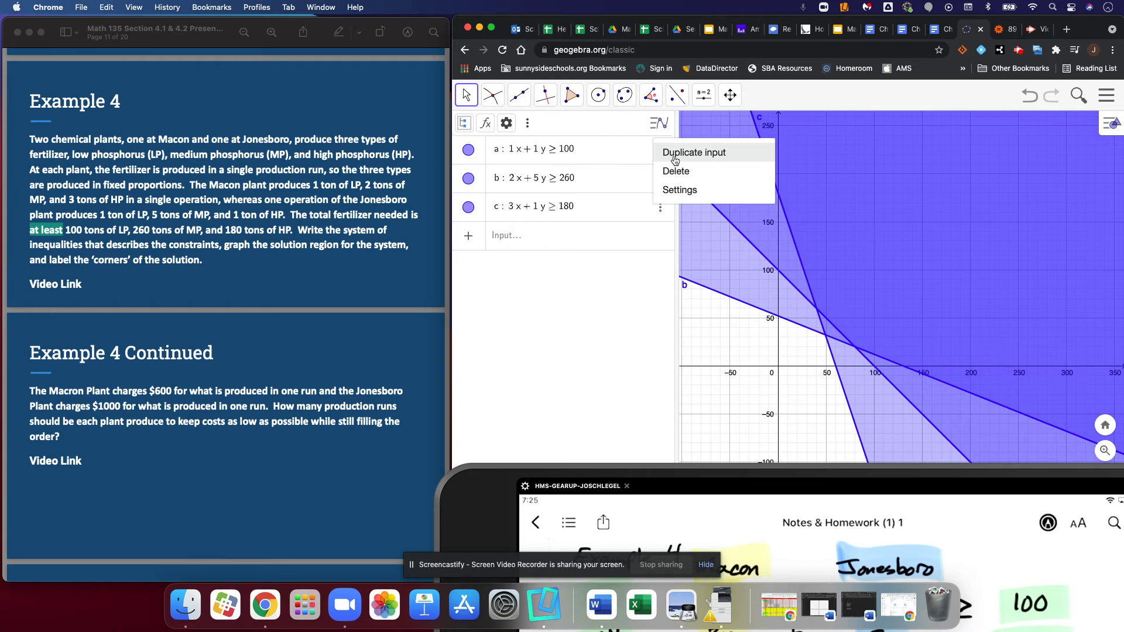
left_click(672, 158)
left_click(660, 179)
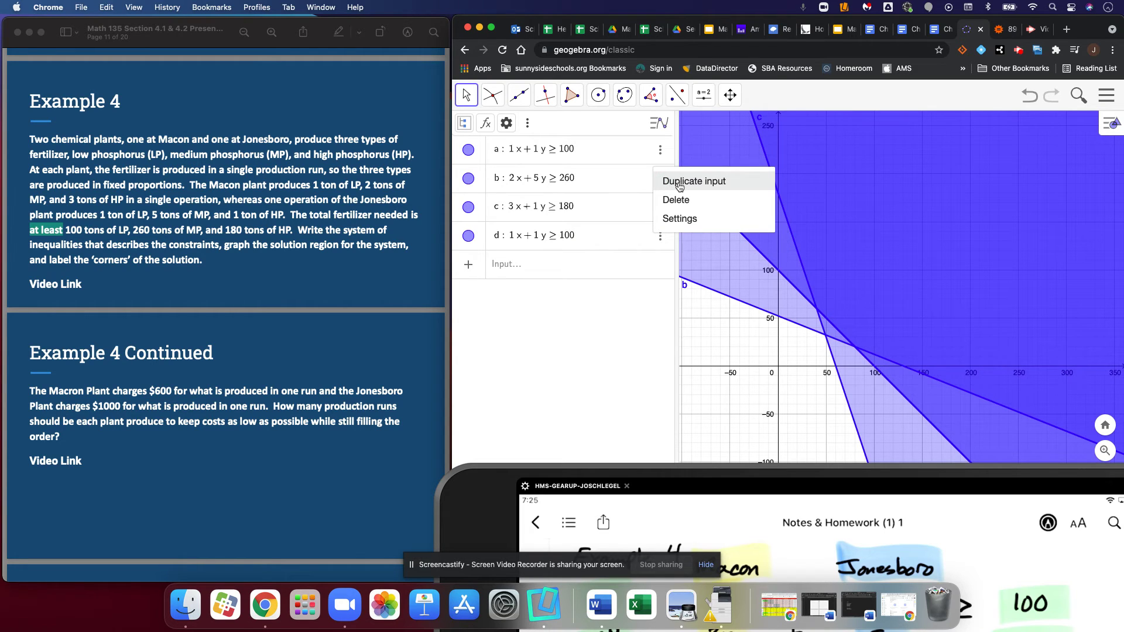
left_click(676, 186)
left_click(660, 208)
left_click(680, 215)
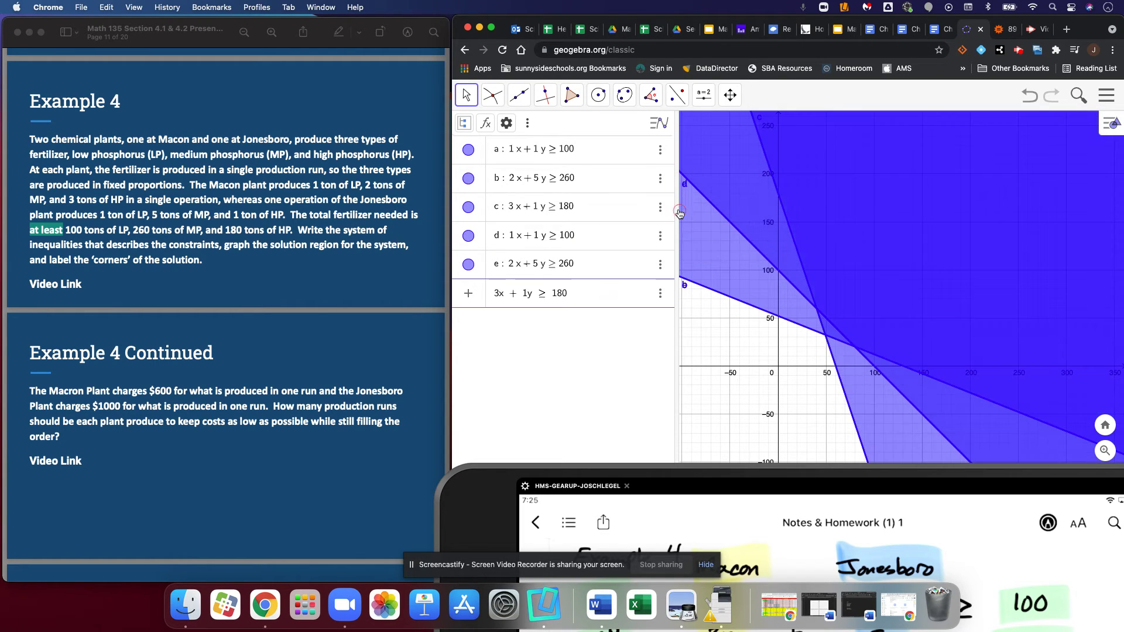
left_click(555, 242)
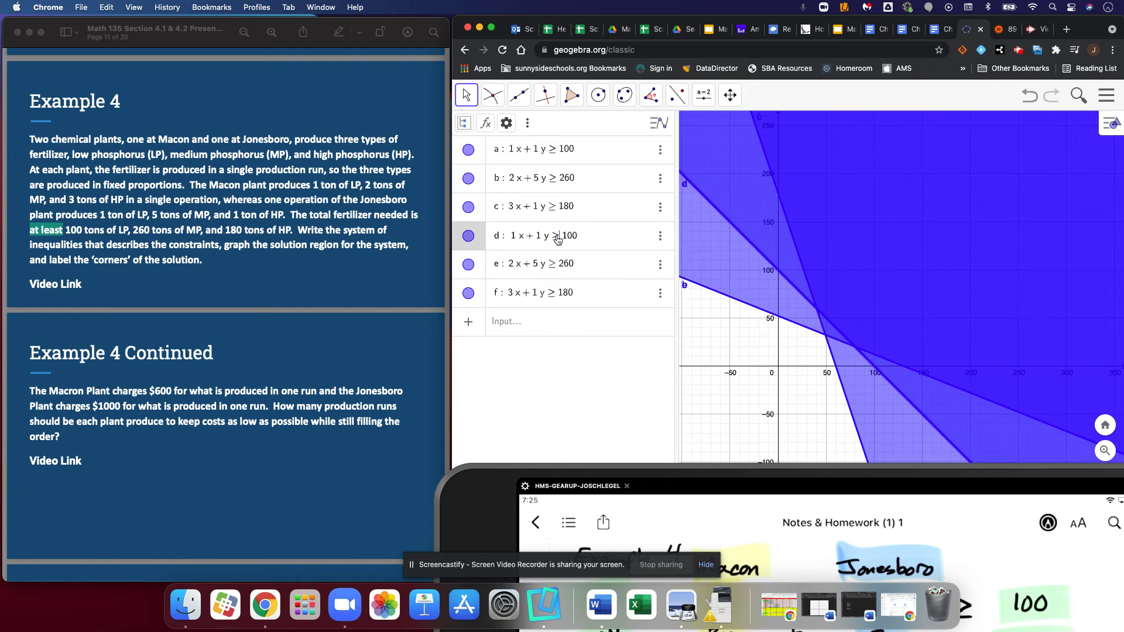
Turn the copies into the equations x + y = 100, 3x + y = 180 and 2x + 5y = 260
key("BackSpace")
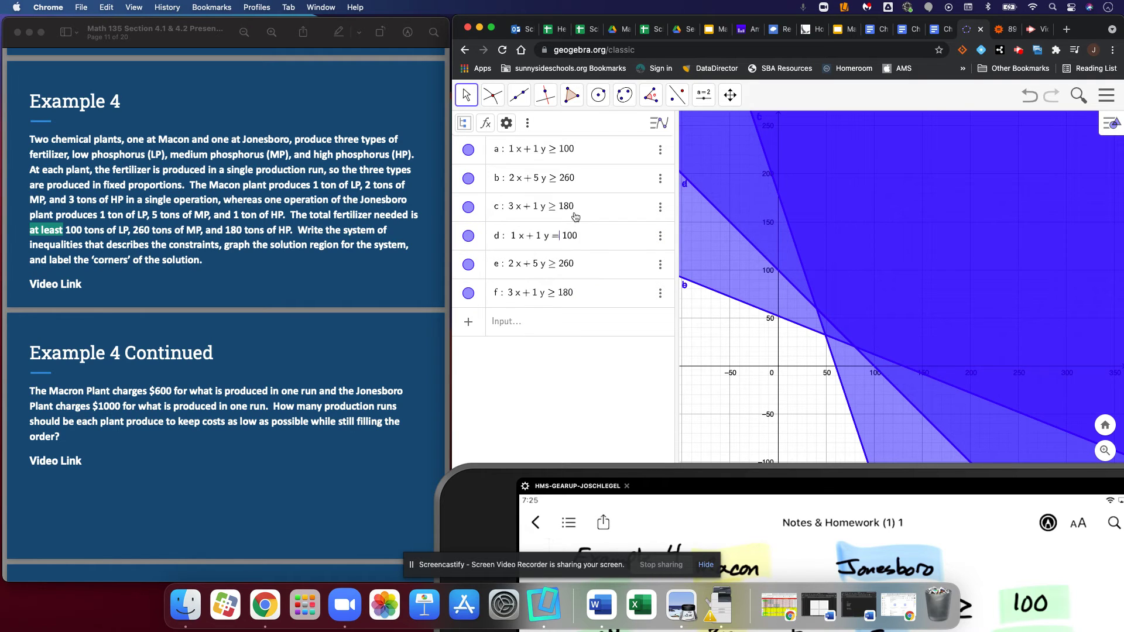
type("=")
key("Return")
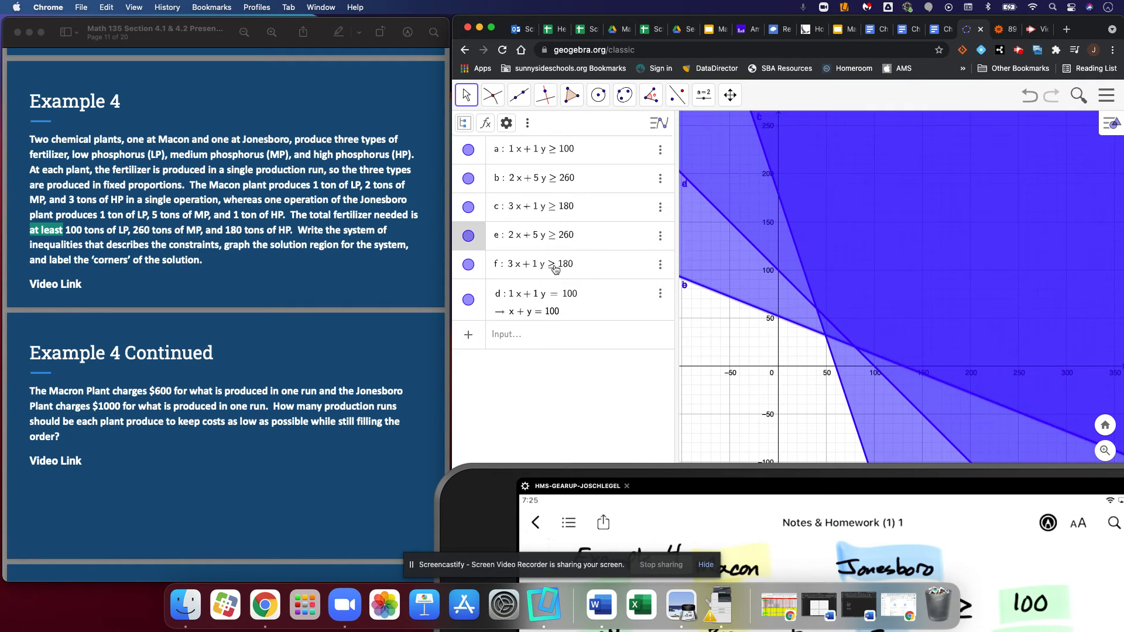
left_click(557, 267)
key("BackSpace")
type("=")
key("Return")
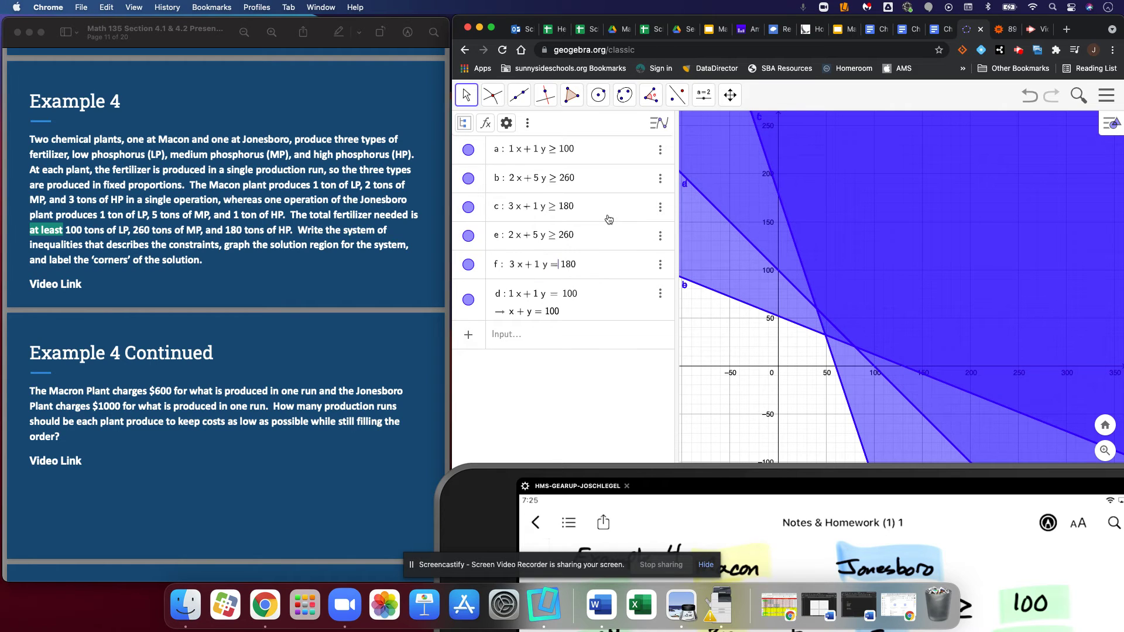
left_click(558, 235)
key("BackSpace")
type("=")
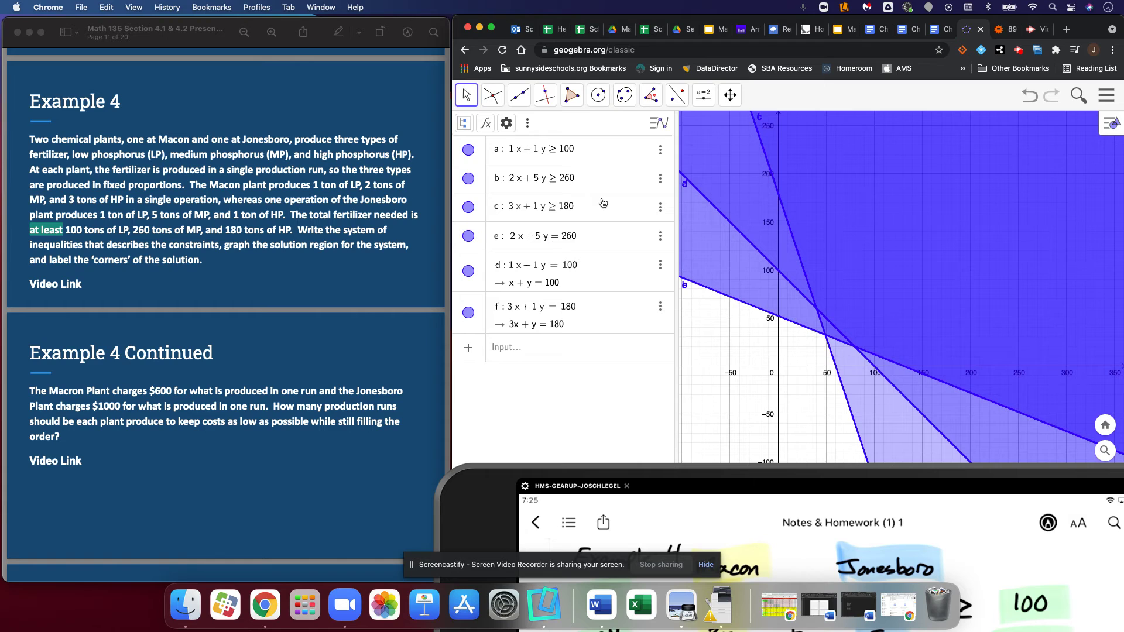
key("Return")
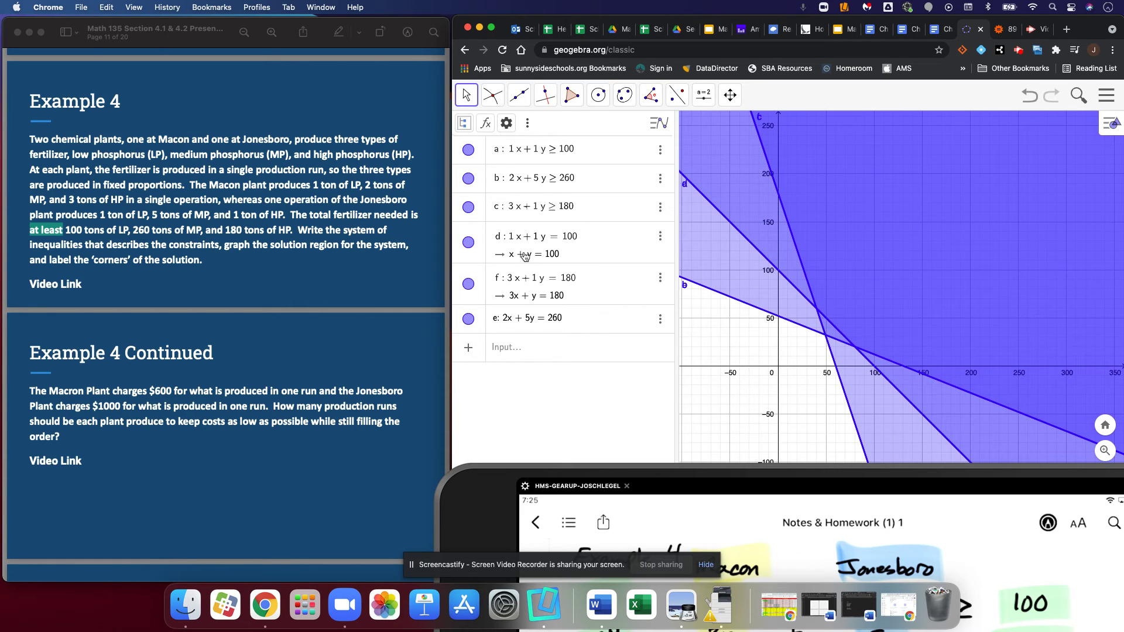
Add the axis lines x = 0 and y = 0 as new objects
left_click(549, 352)
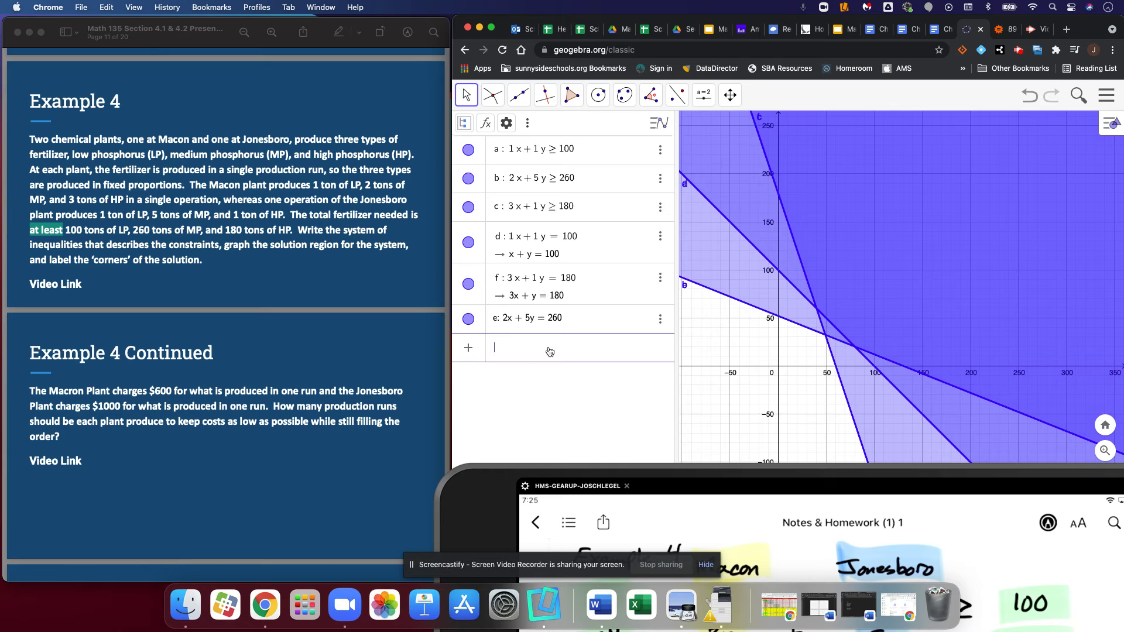
type("x=0")
key("Return")
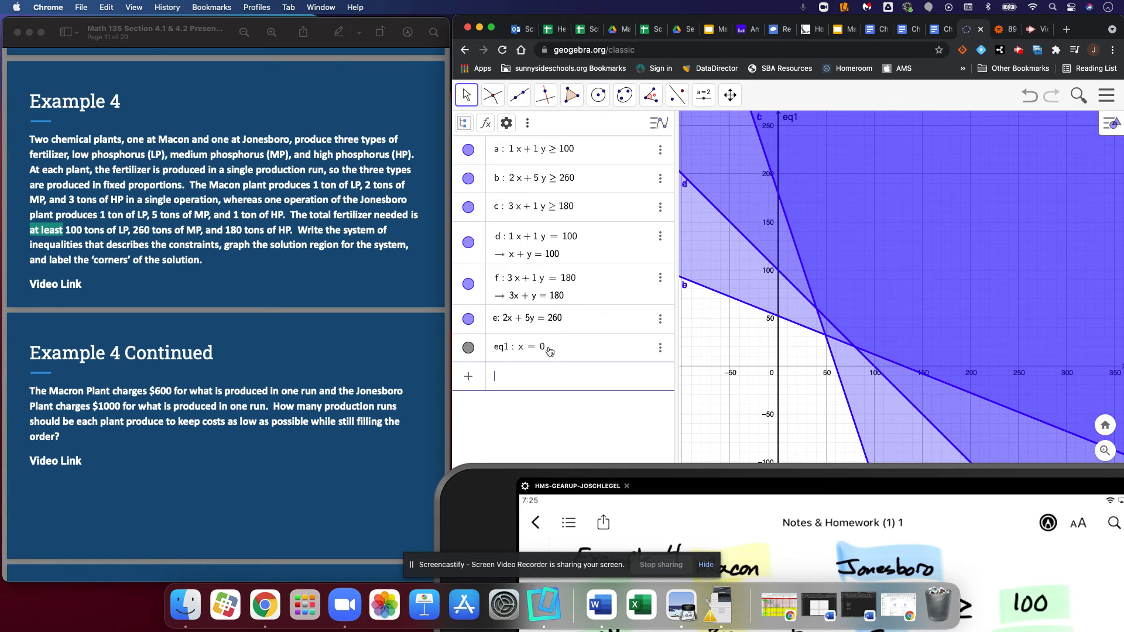
type("y = 0")
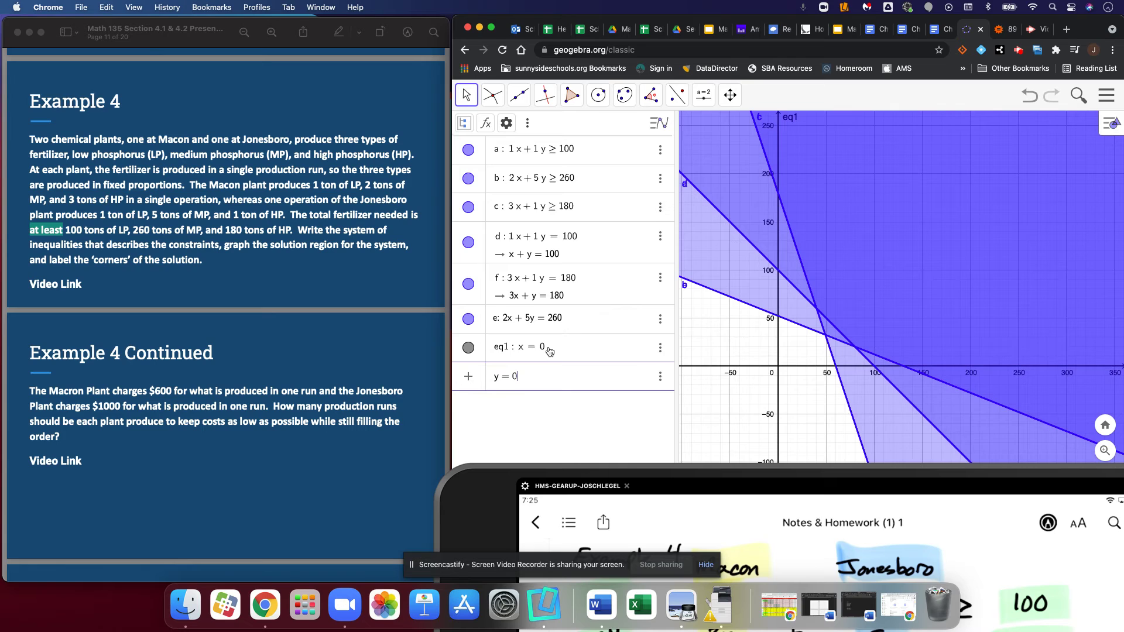
key("Return")
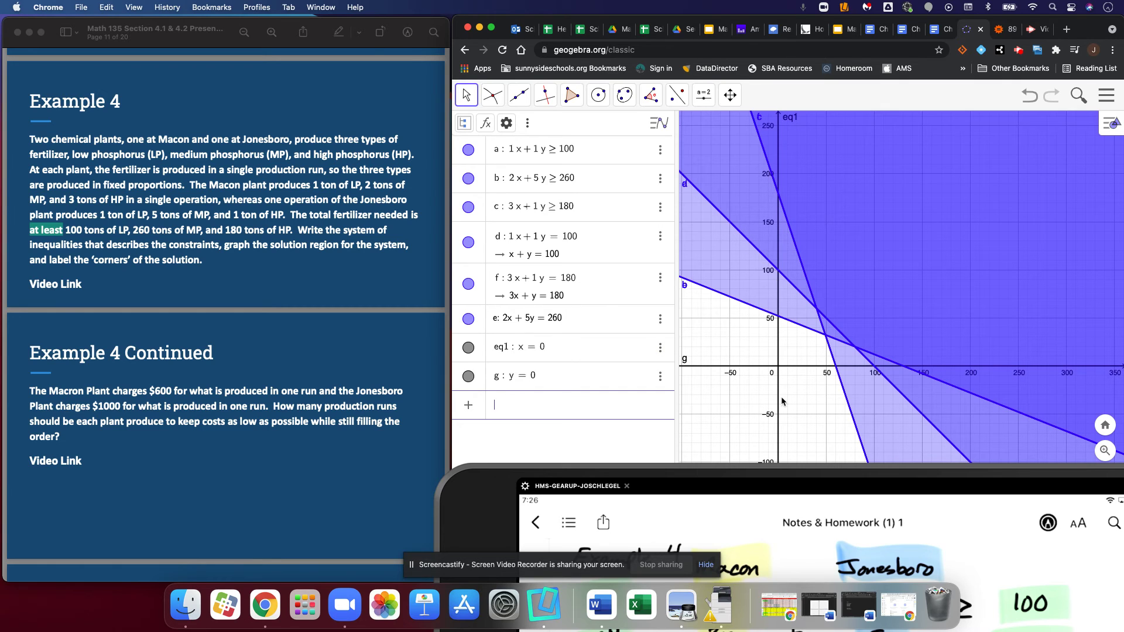
left_click(493, 98)
Intersect the boundary lines to mark A (0, 180), B (40, 60), C (80, 20) and D (130, 0)
left_click(520, 205)
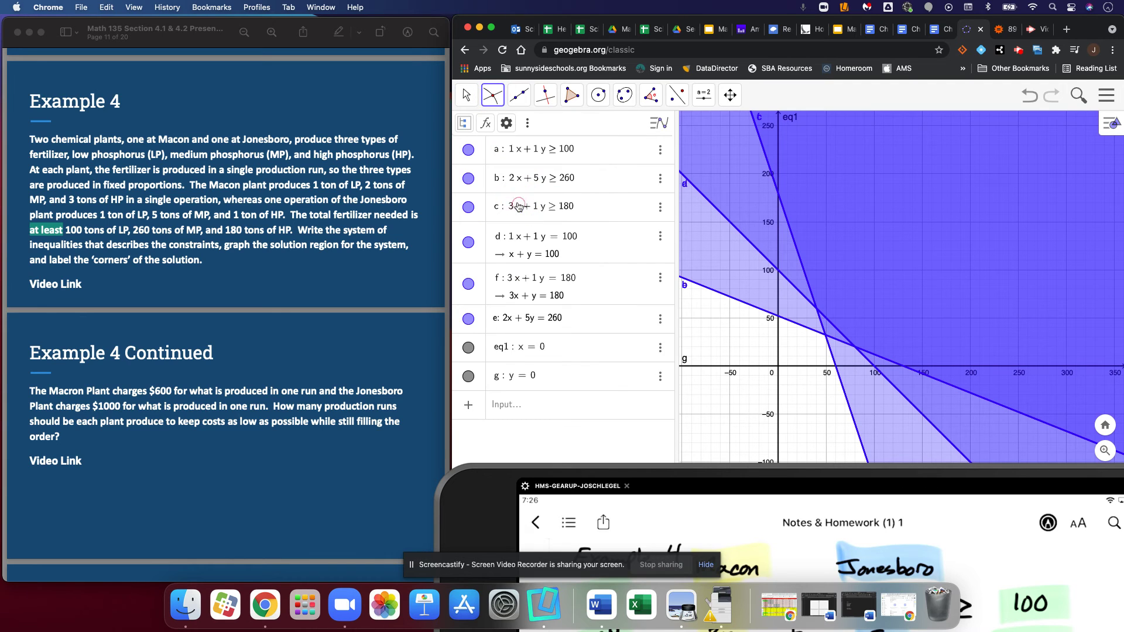
left_click(780, 195)
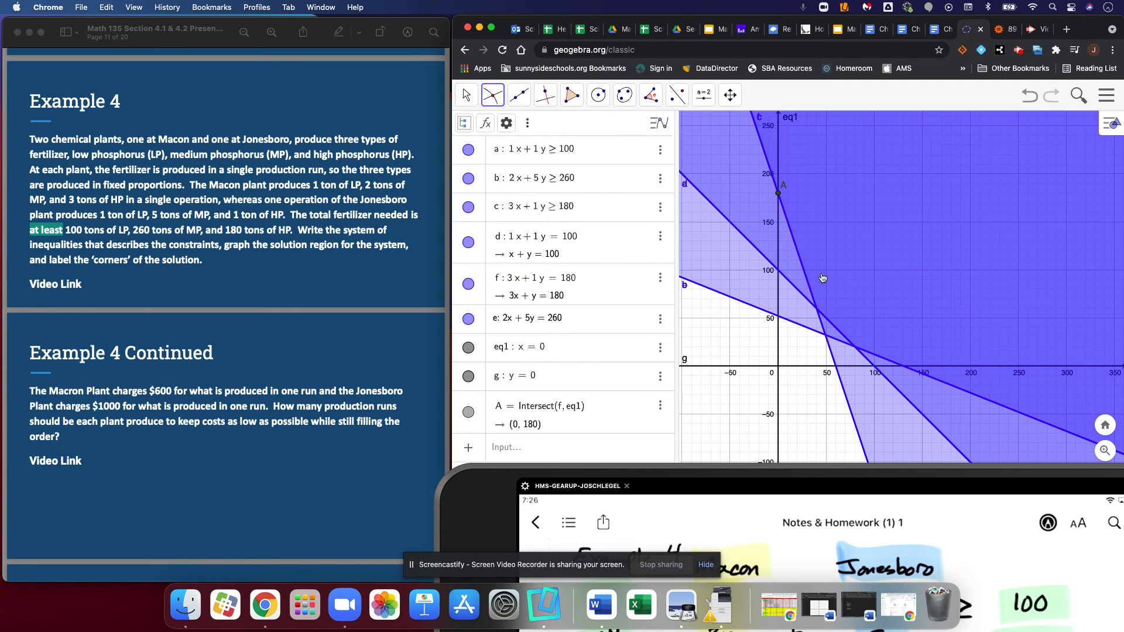
left_click(817, 311)
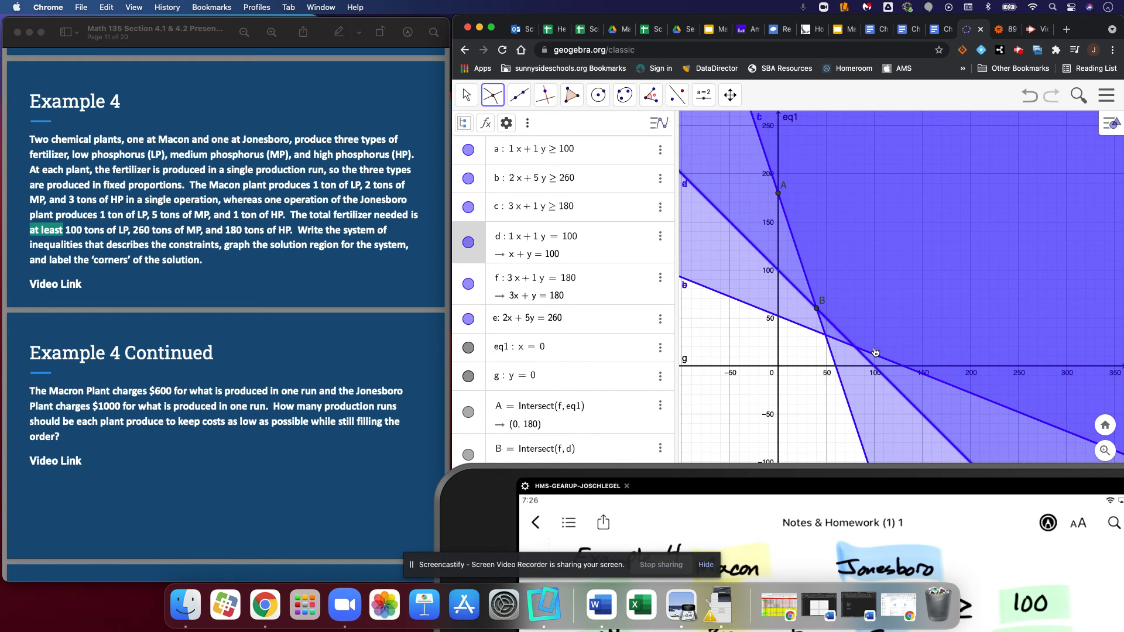
left_click(855, 350)
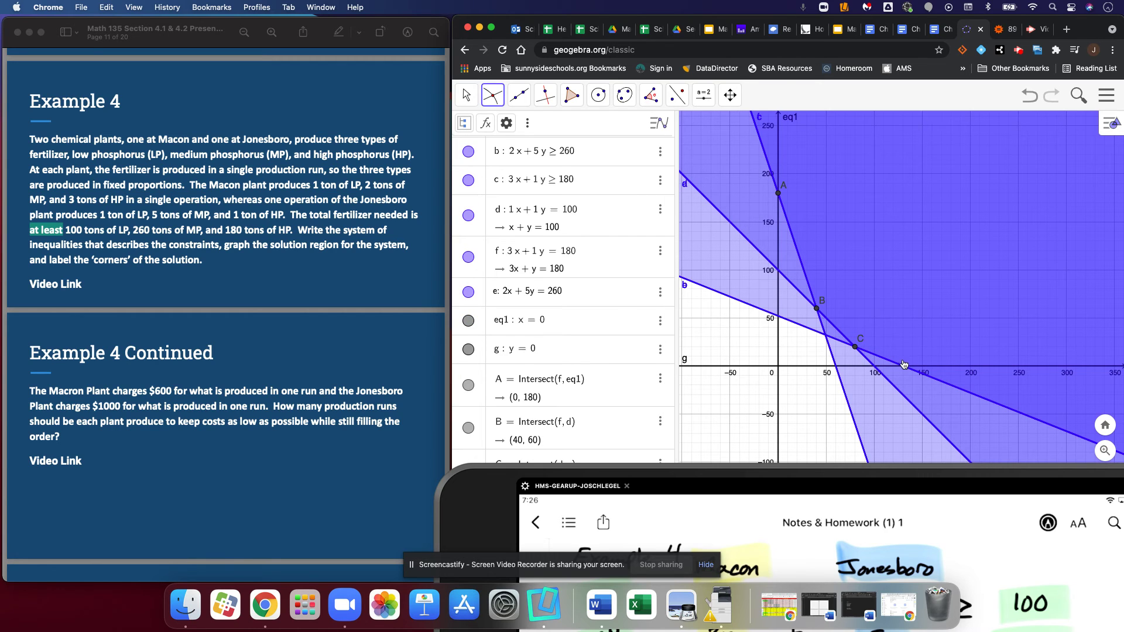
left_click(904, 366)
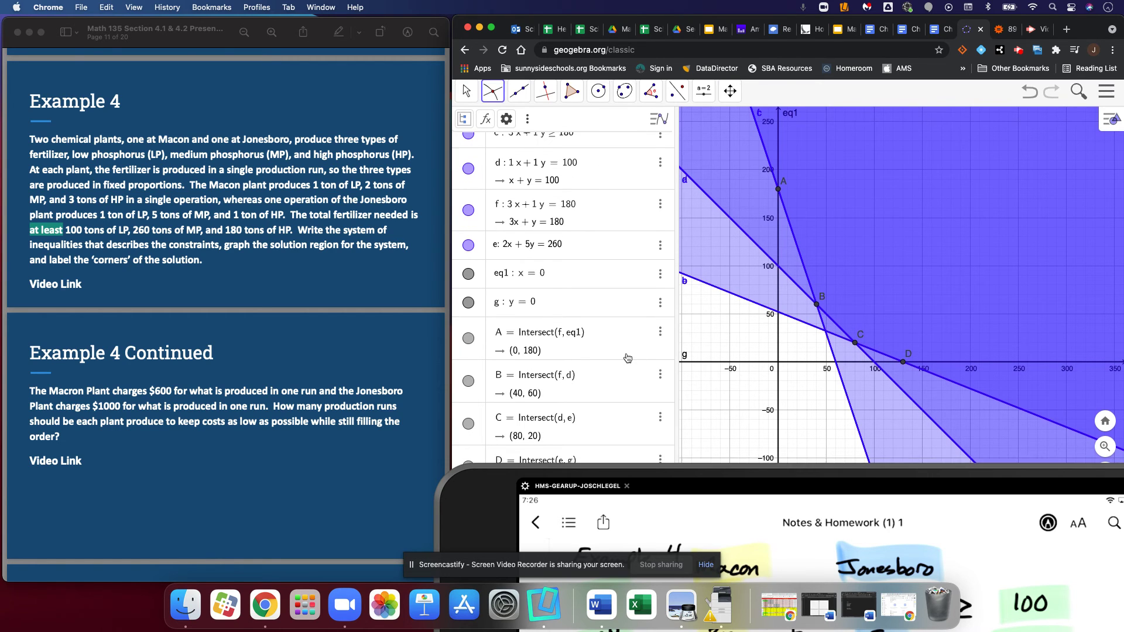
Move the mirrored iPad notes up beside GeoGebra to show the Example 4 inequalities and table
left_click(615, 473)
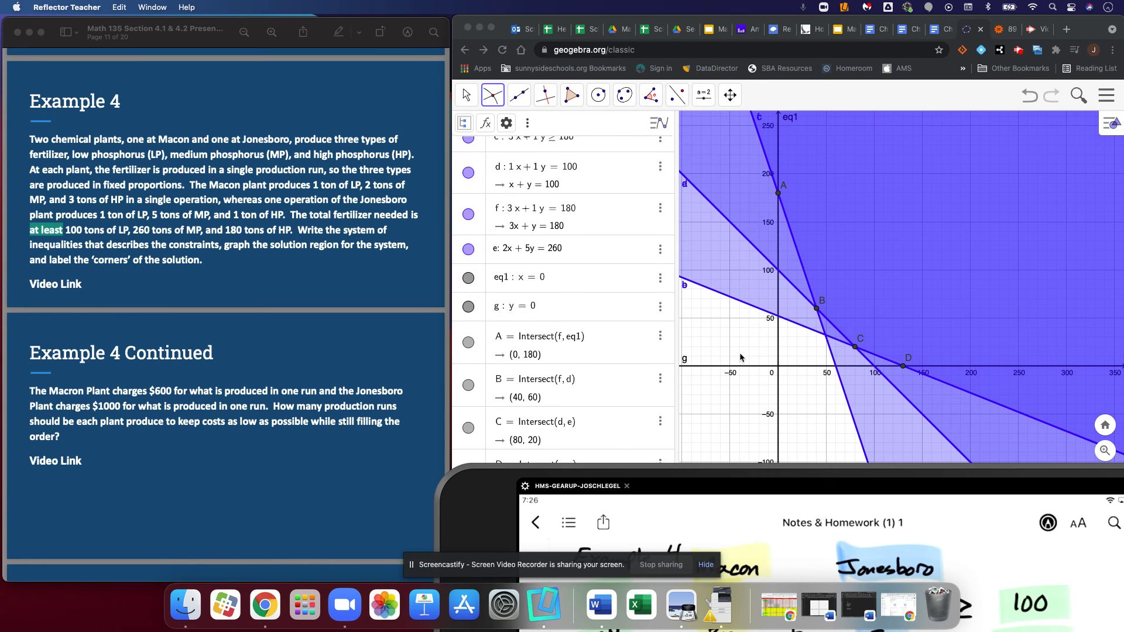
left_click_drag(638, 475, 943, 99)
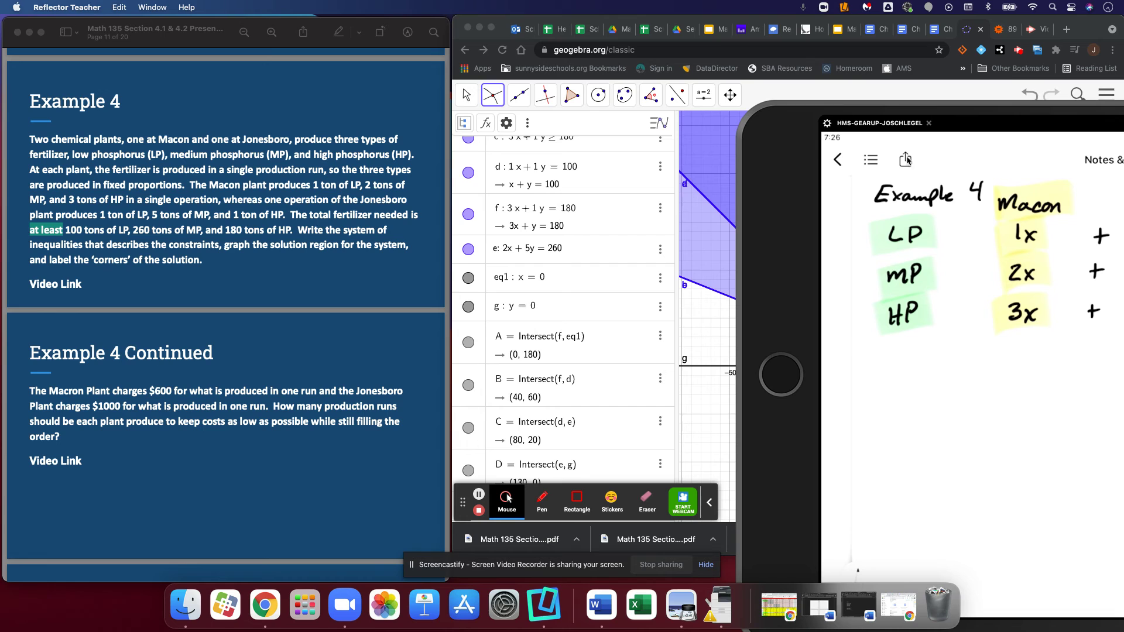
left_click(709, 504)
left_click(709, 505)
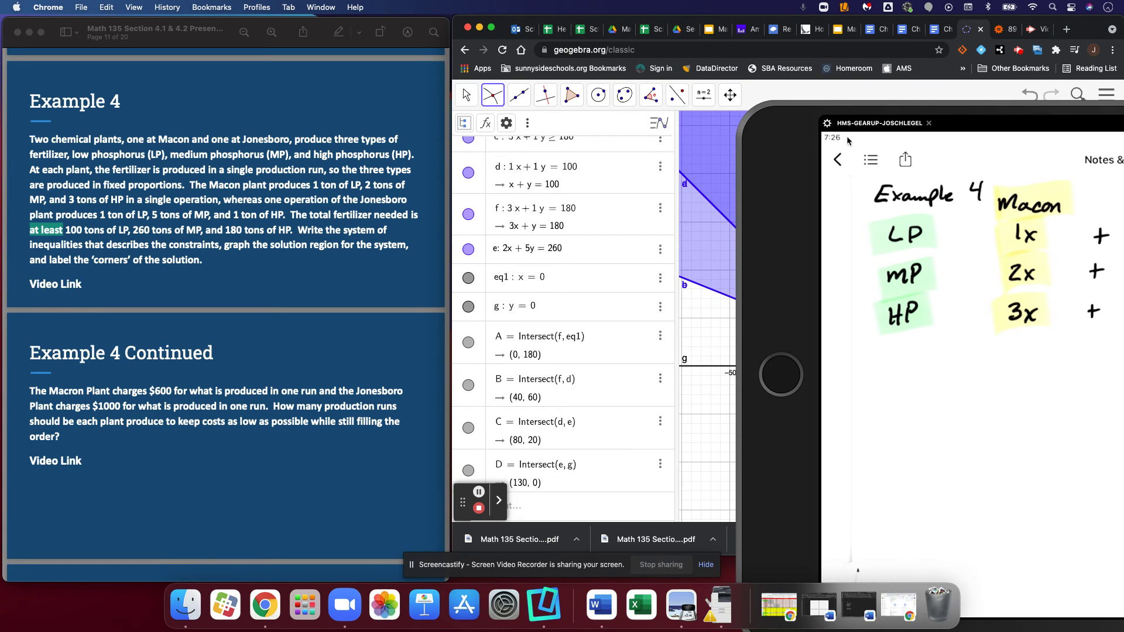
left_click(900, 113)
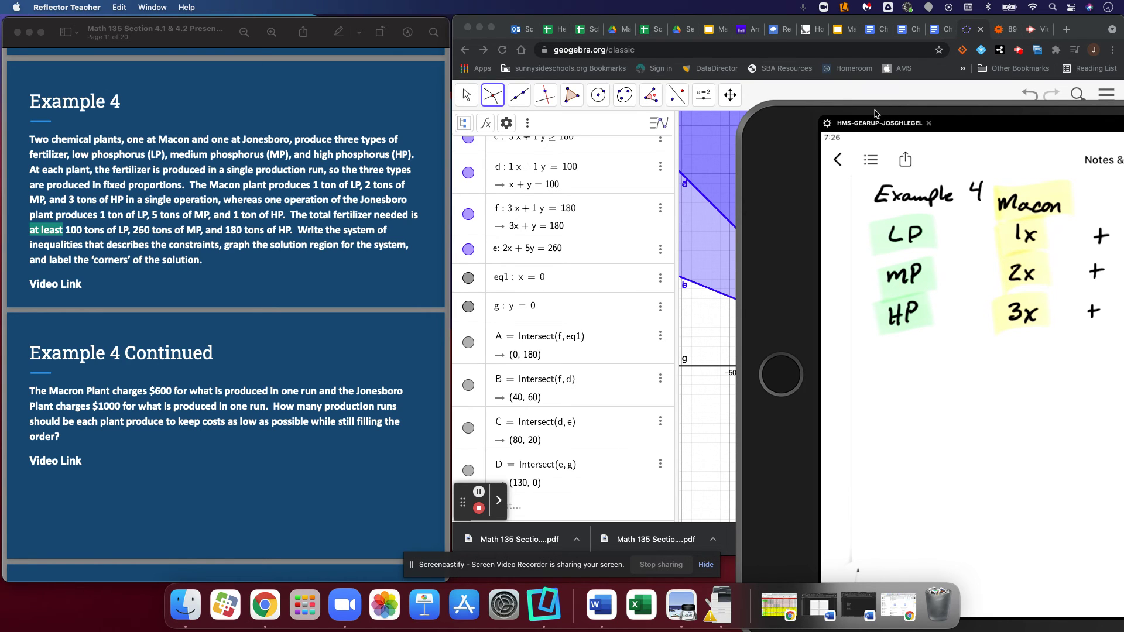
left_click_drag(872, 115, 724, 55)
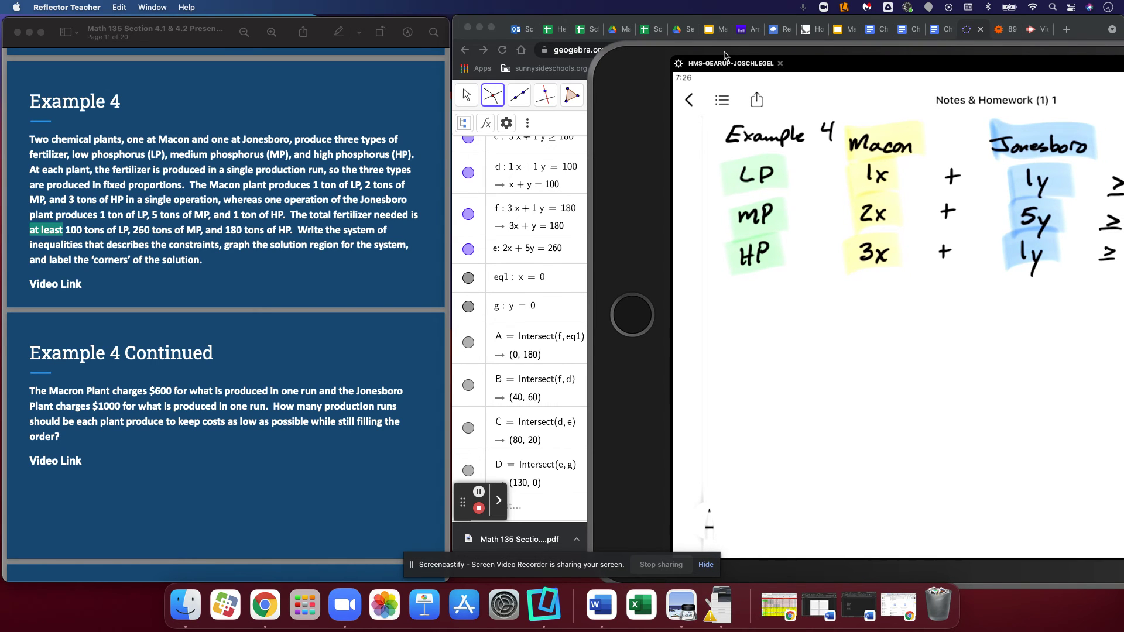